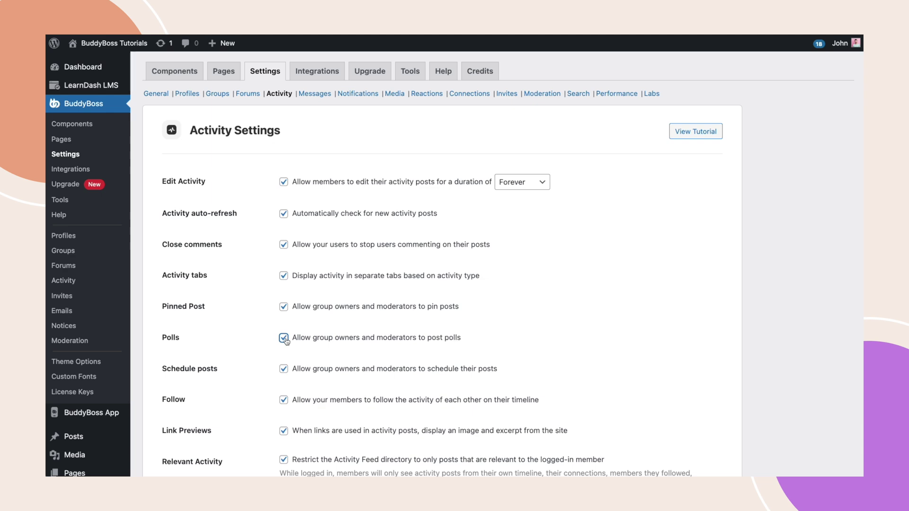
# Step: Save the Activity Settings with Polls enabled for group owners and moderators
pyautogui.scroll(-20, 286, 340)
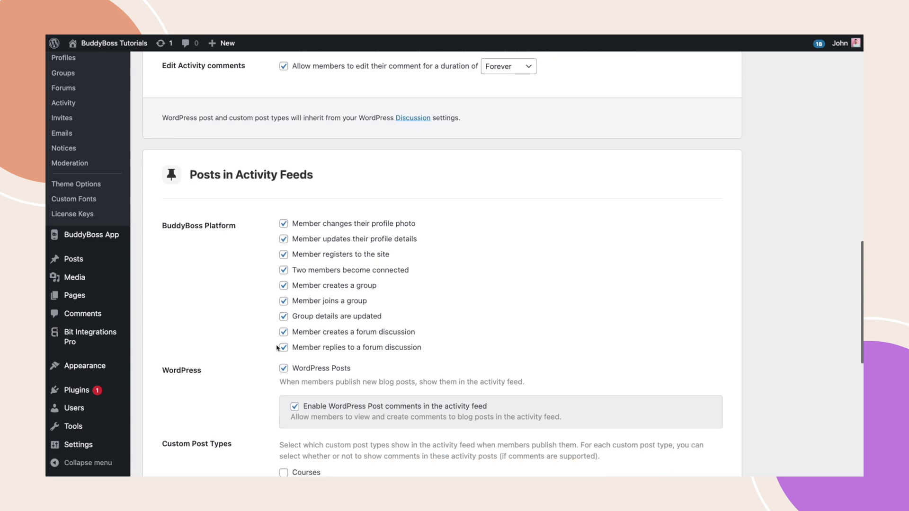
pyautogui.click(174, 428)
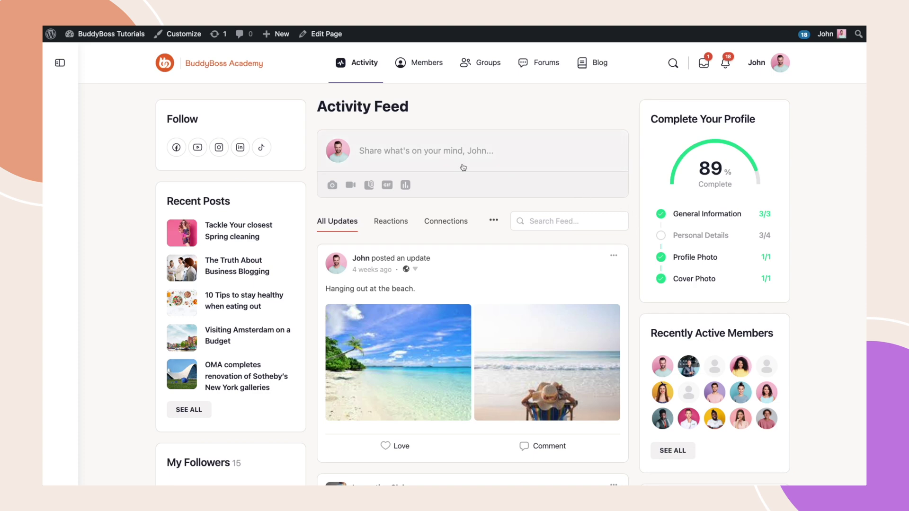
# Step: Open Create a post from the Activity Feed's 'Share what's on your mind' box
pyautogui.click(419, 160)
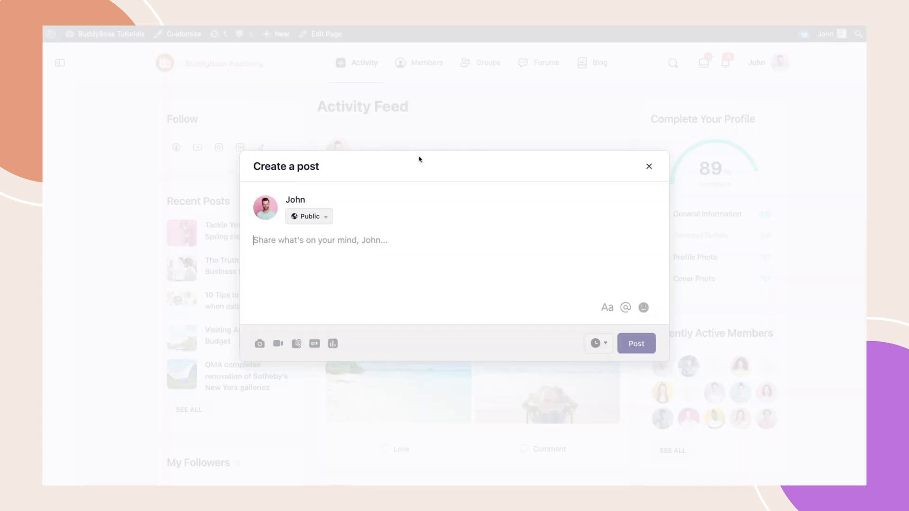
# Step: Add a poll asking 'What is your favorite type of learning material?'
pyautogui.click(333, 344)
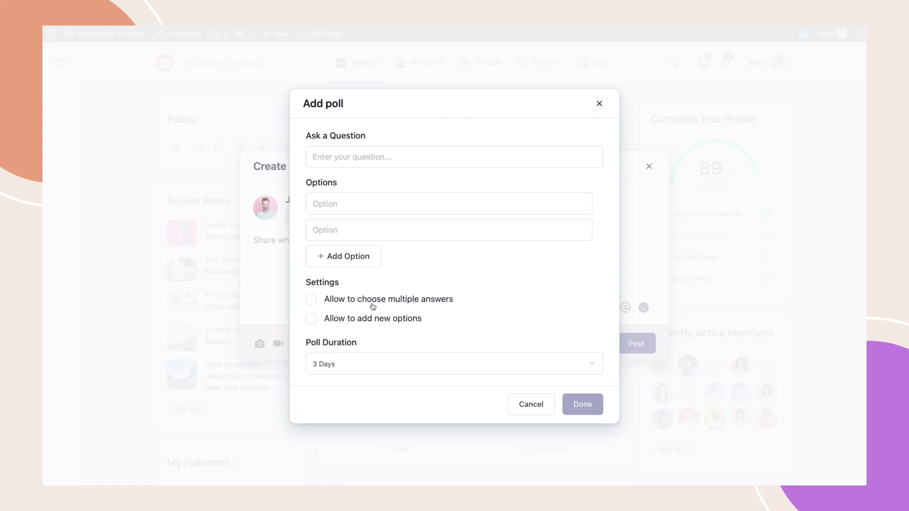
pyautogui.click(350, 151)
pyautogui.write('What is your f')
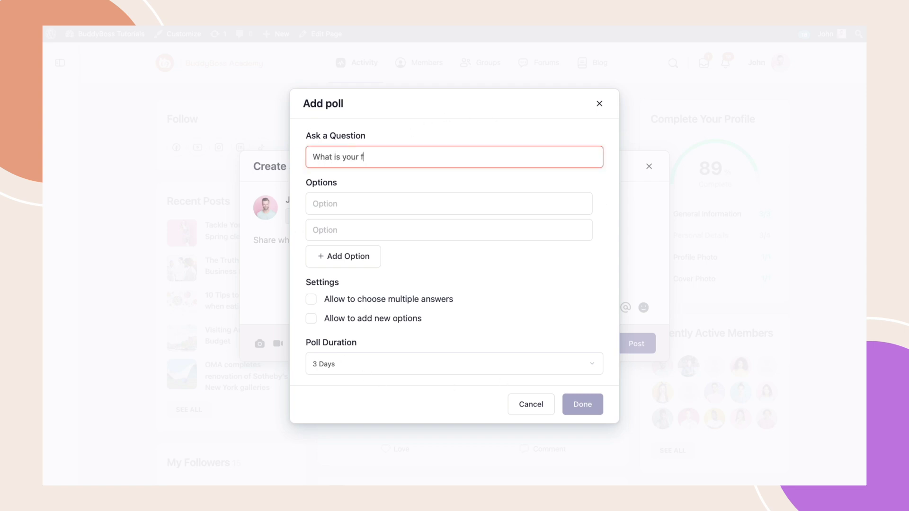
pyautogui.write('avorite type of learning materi')
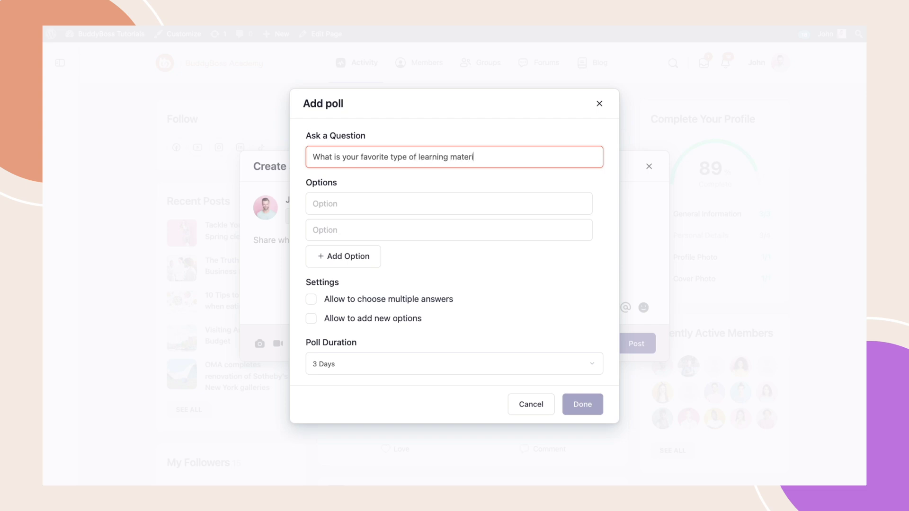
pyautogui.write('al?')
# Step: Enter poll options Online resources and Books, and add a third option field
pyautogui.press('Tab')
pyautogui.write('Online rec')
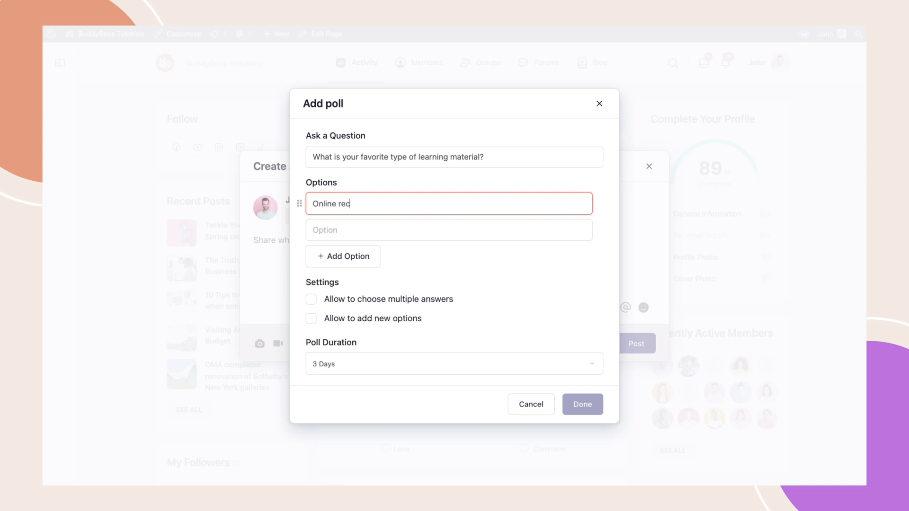
pyautogui.press('BackSpace')
pyautogui.write('sources')
pyautogui.click(330, 230)
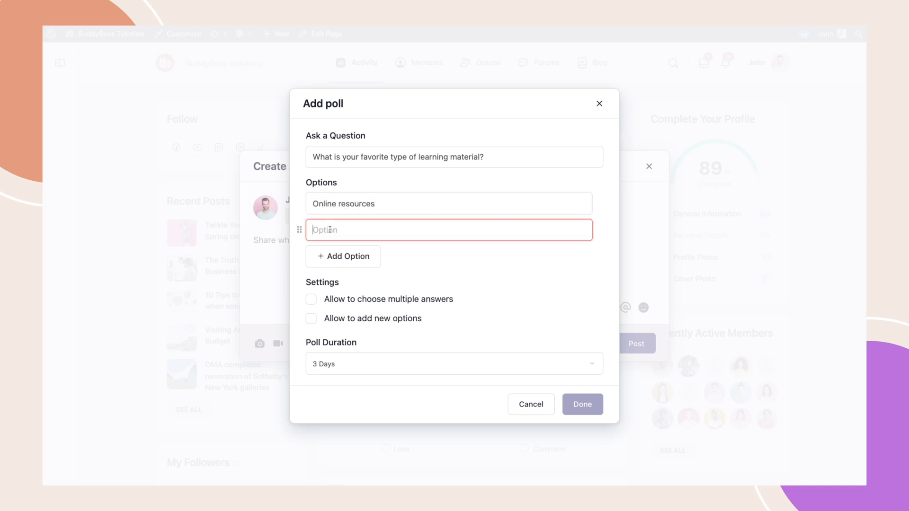
pyautogui.write('Books')
pyautogui.click(335, 260)
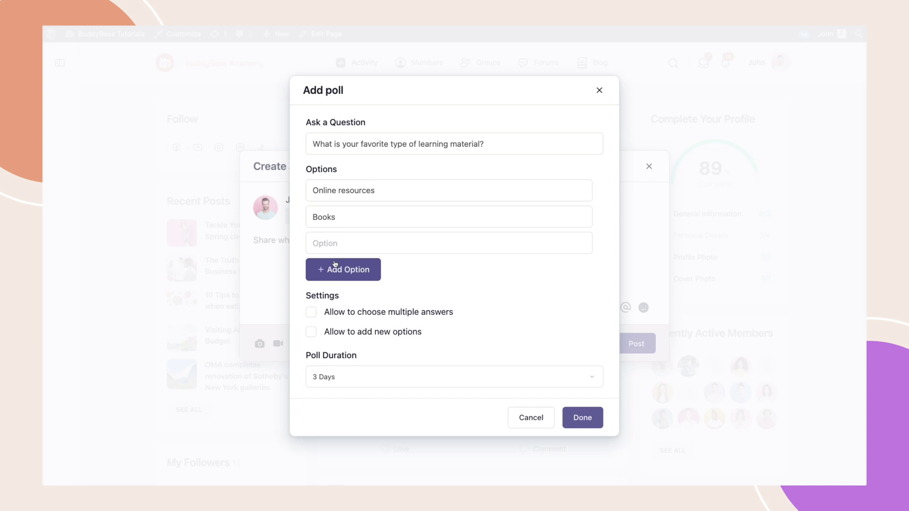
# Step: Add option Videos, allow multiple answers and voter-added options, keep 3 Days, and attach the poll
pyautogui.click(315, 246)
pyautogui.write('Videos')
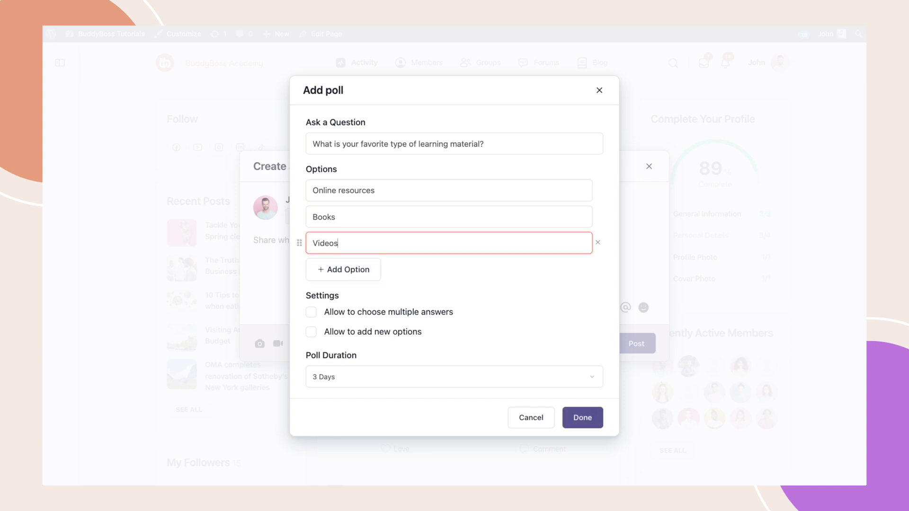
pyautogui.click(311, 314)
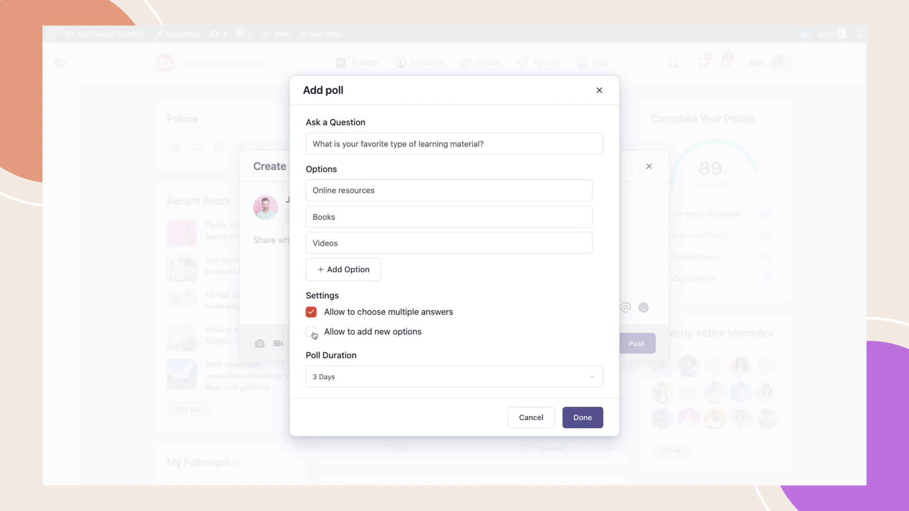
pyautogui.click(312, 334)
pyautogui.click(343, 376)
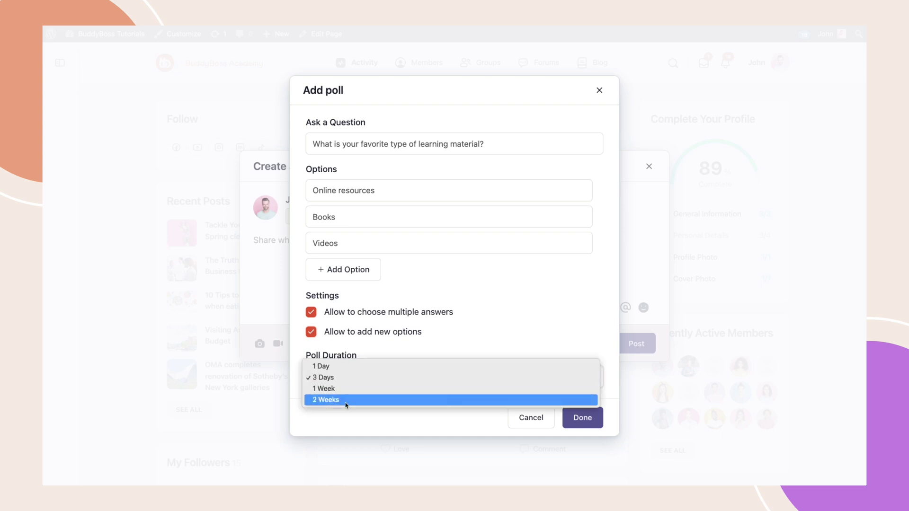
pyautogui.click(344, 378)
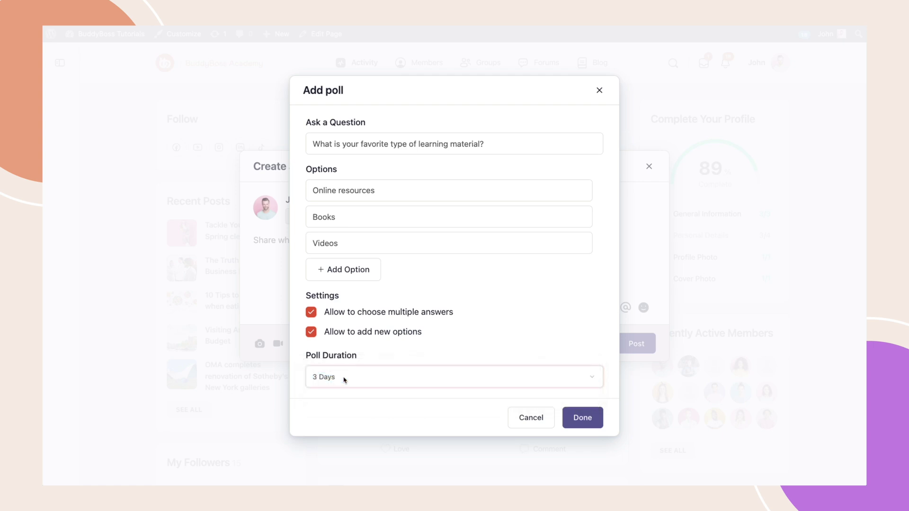
pyautogui.click(587, 423)
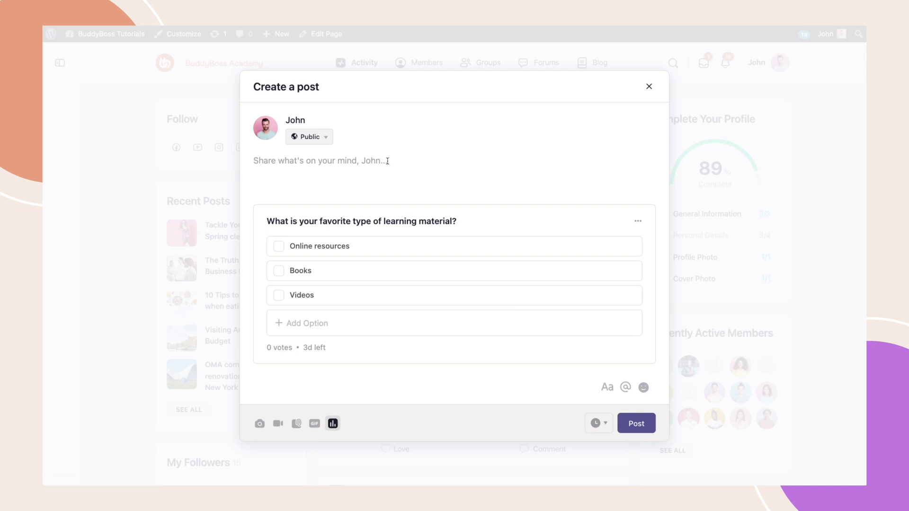
# Step: Check the attached poll's edit and delete menu, then close it unchanged
pyautogui.click(639, 222)
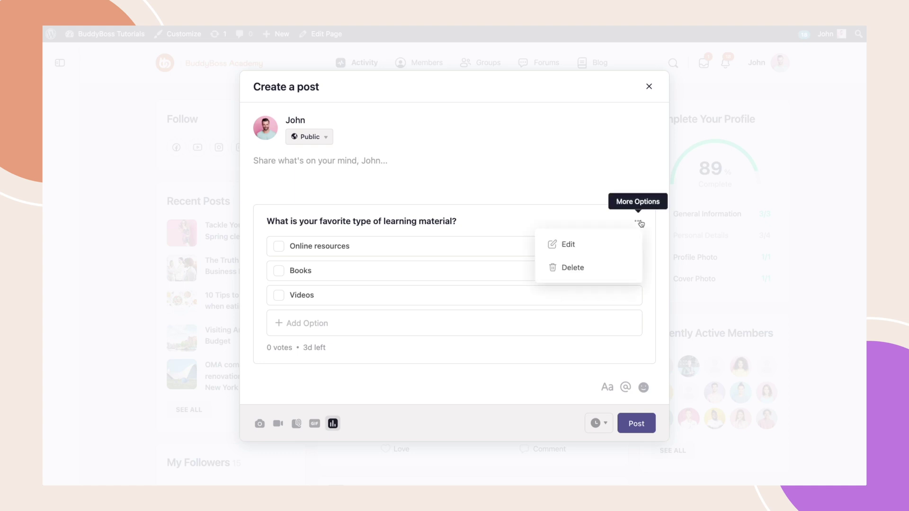
pyautogui.click(611, 225)
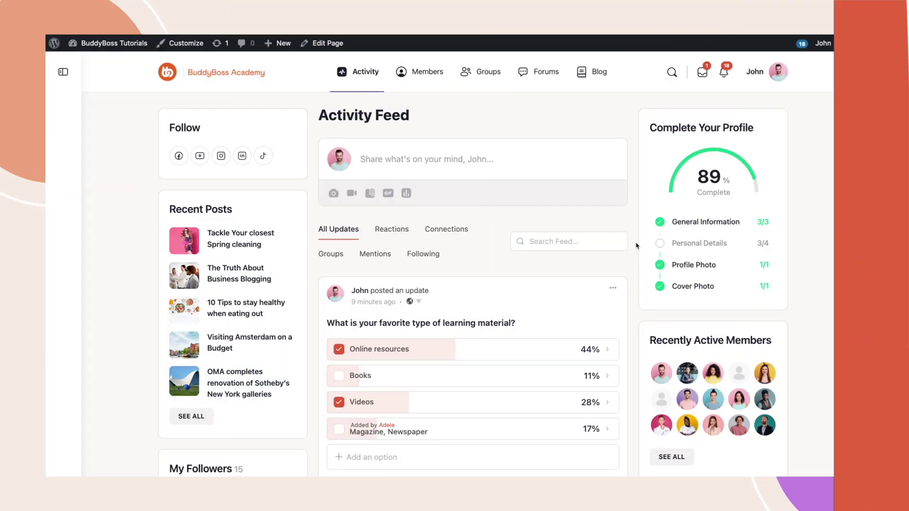
# Step: Scroll the Activity Feed to the published poll's results showing 18 votes
pyautogui.scroll(-3, 635, 246)
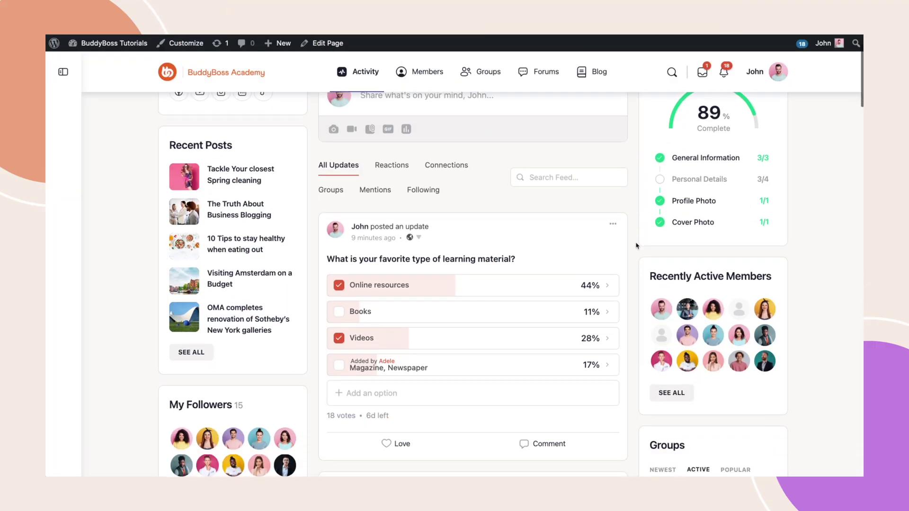
pyautogui.scroll(-2, 636, 246)
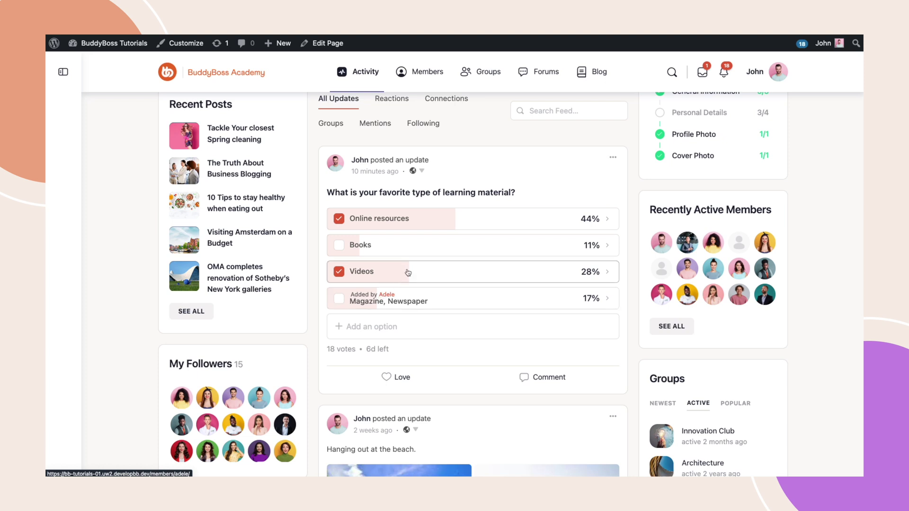
# Step: Review option voter lists and vote for Magazine, Newspaper, reaching 21% of 19 votes
pyautogui.click(607, 219)
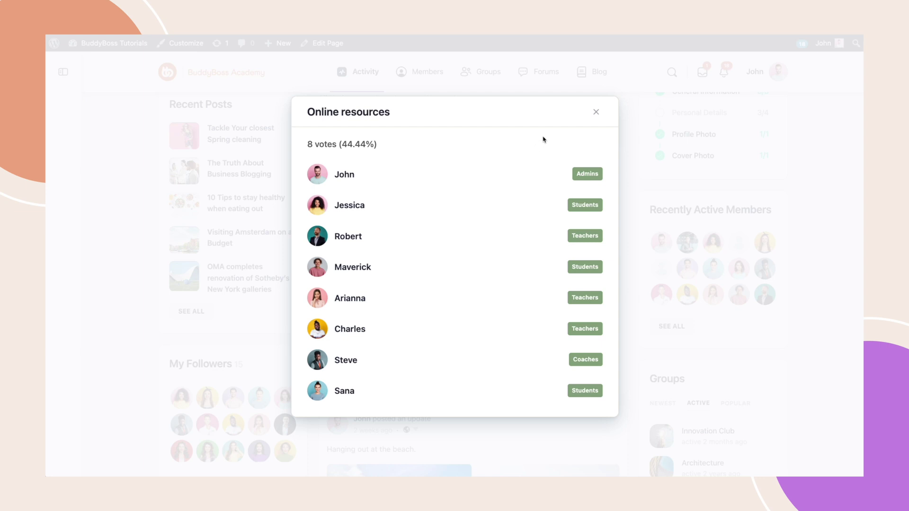
pyautogui.click(594, 113)
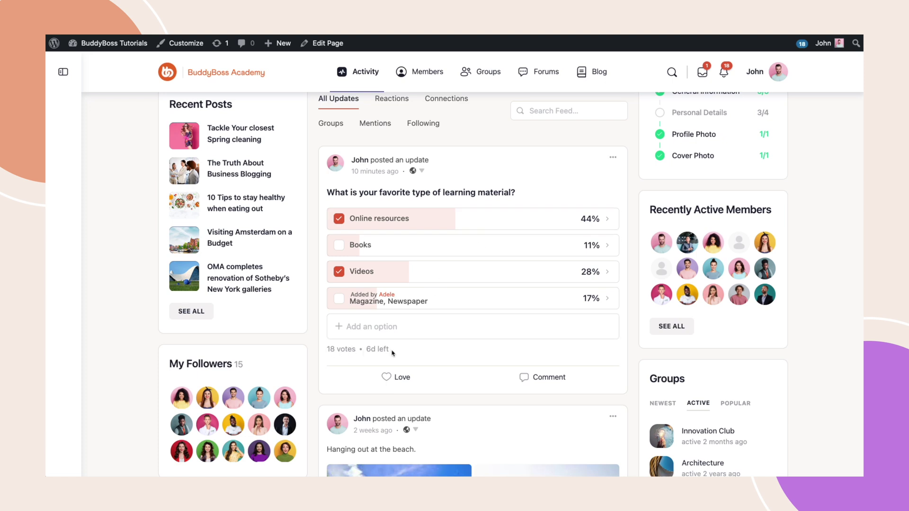
pyautogui.click(339, 299)
pyautogui.click(607, 299)
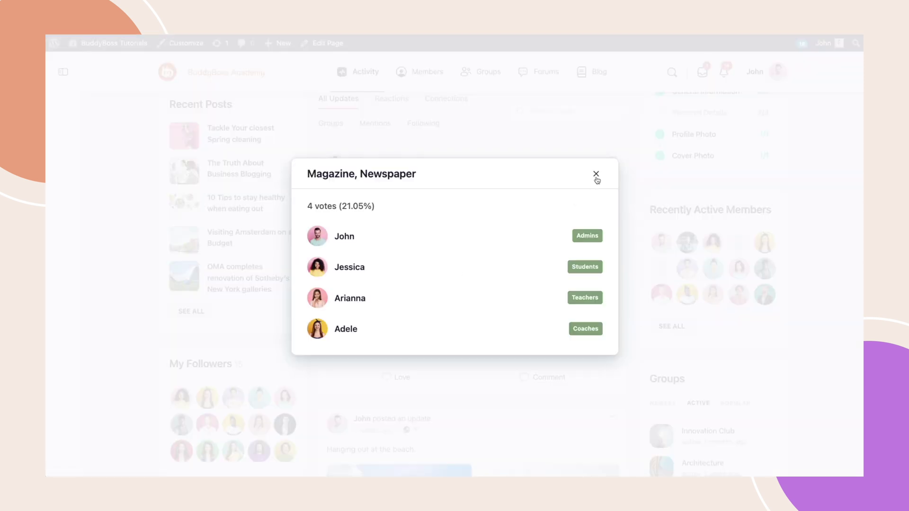
pyautogui.click(597, 175)
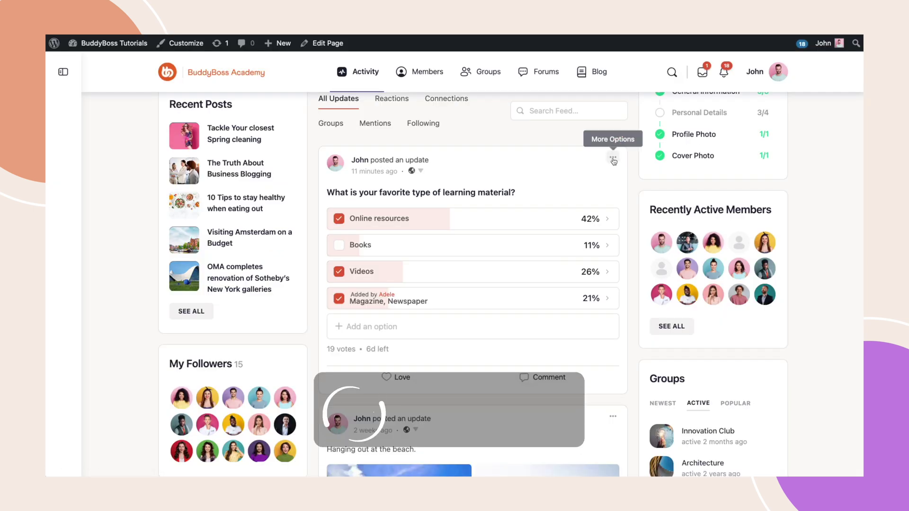
pyautogui.click(613, 159)
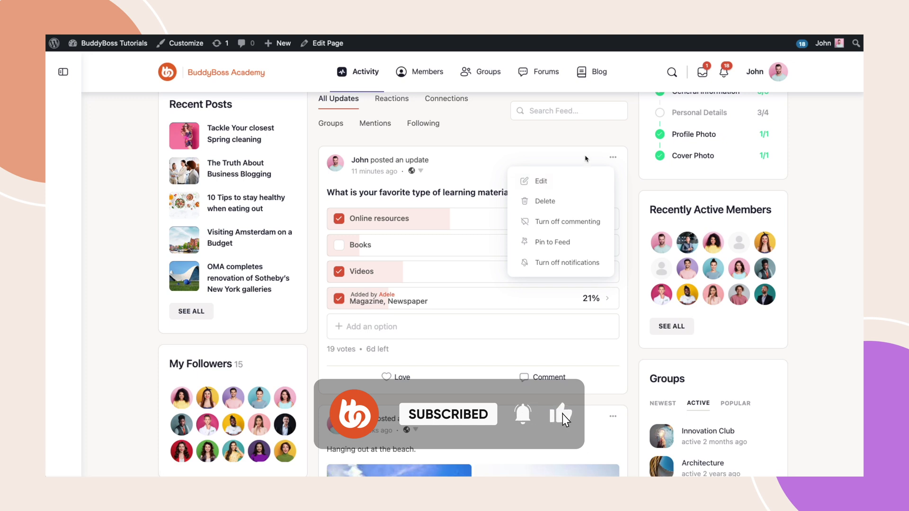
pyautogui.click(587, 161)
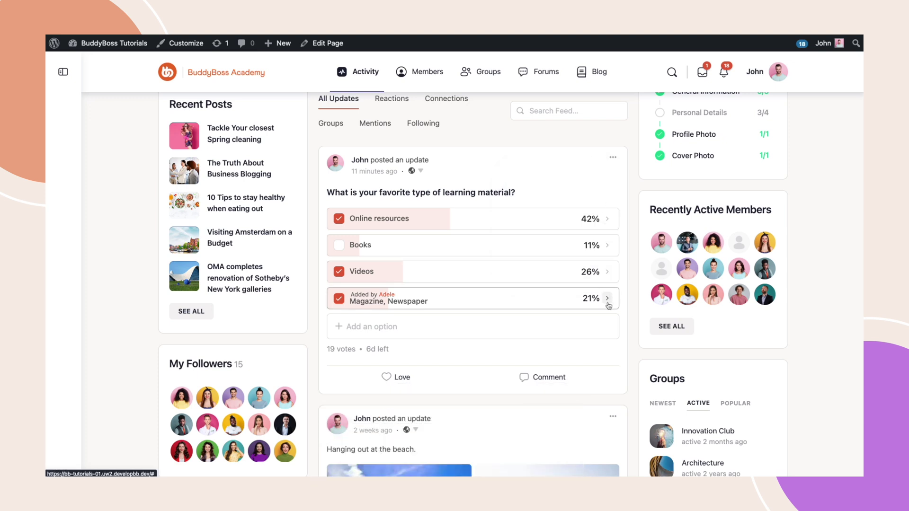